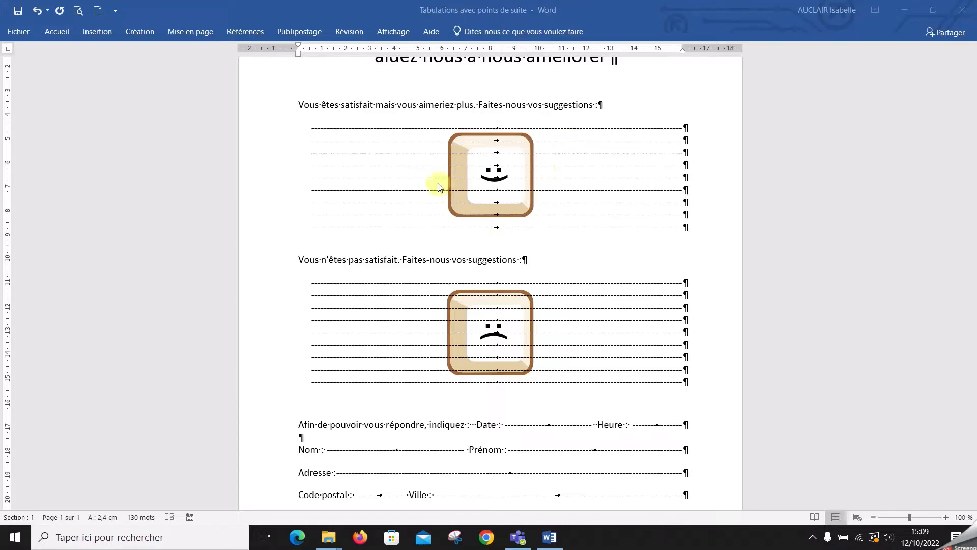
Step: Look through the sample form down to its contact fields at 120 % zoom and create a new blank document
left_click(946, 519)
left_click(946, 517)
left_click(946, 517)
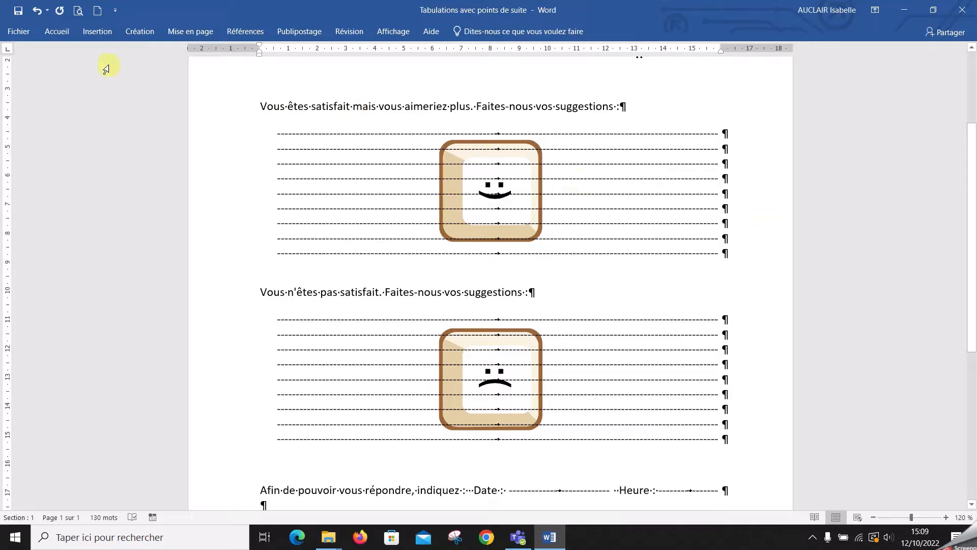
scroll(417, 206, "down", 8)
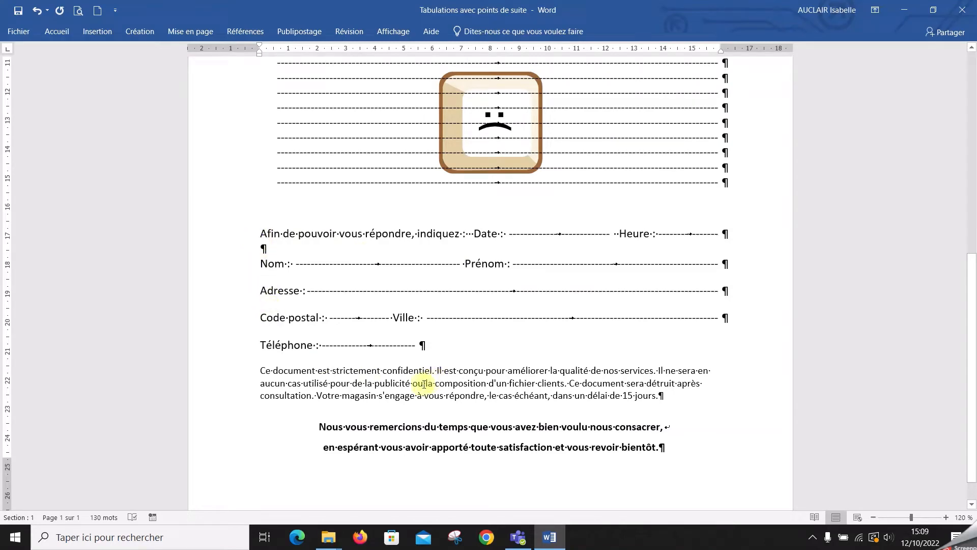
left_click(97, 11)
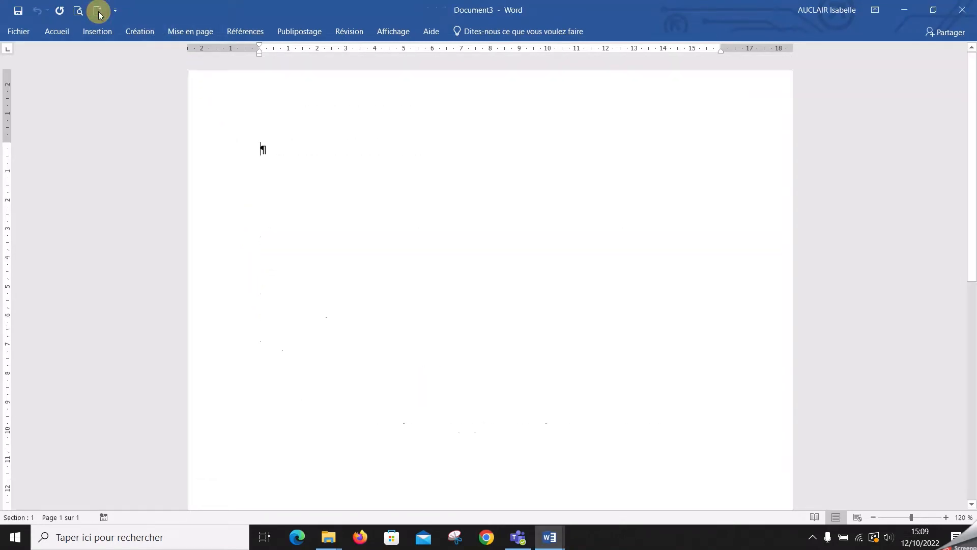
Step: Set a left-aligned tab stop at 16 cm with dashed leader style 3 for the empty first paragraph
left_click(72, 32)
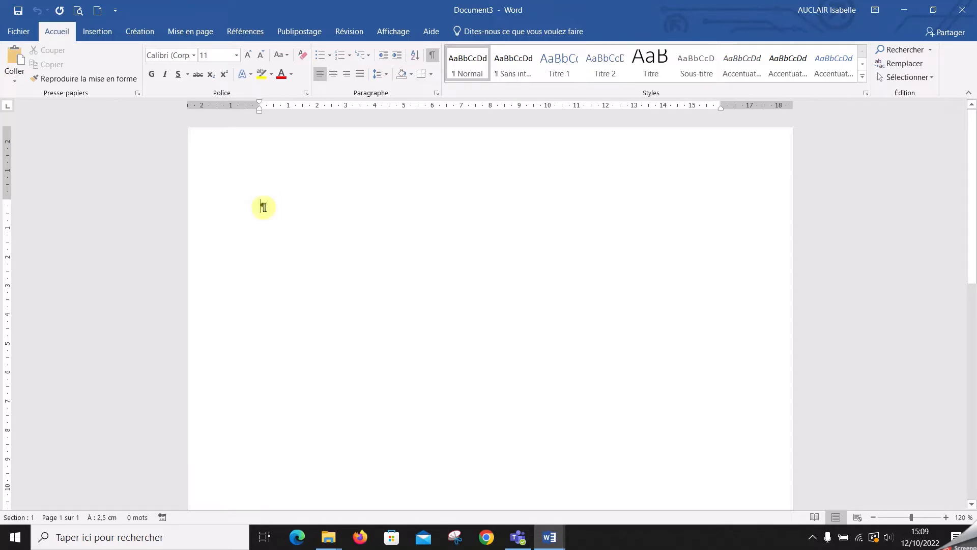
right_click(263, 208)
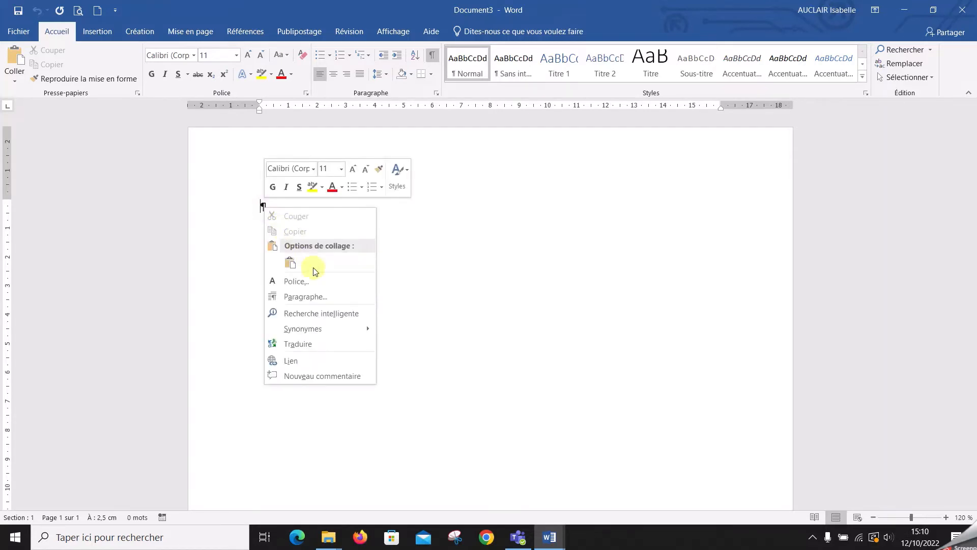
left_click(326, 300)
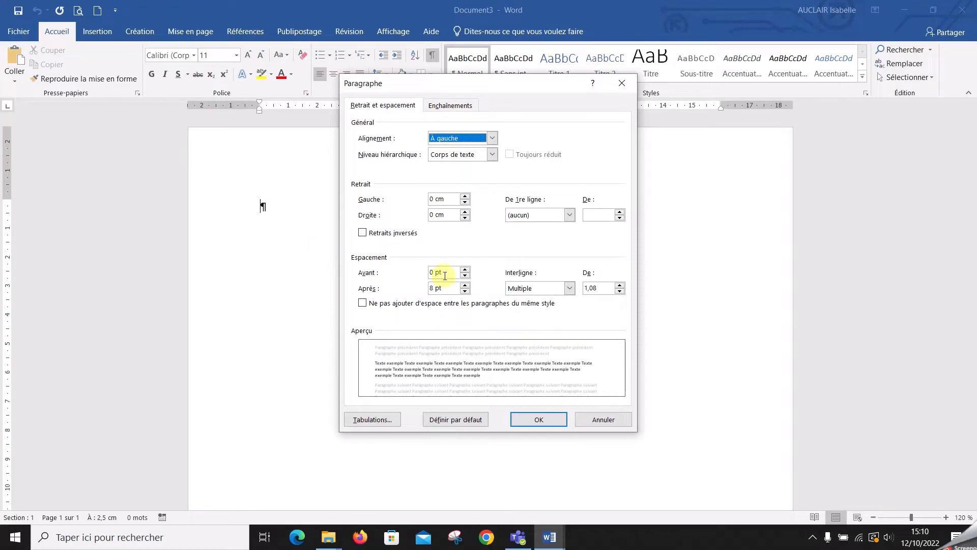
left_click(385, 422)
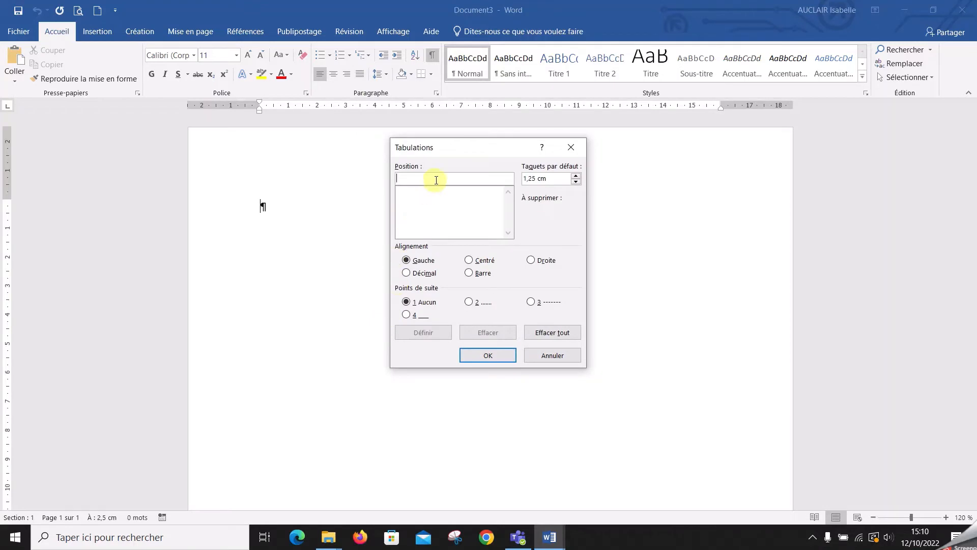
left_click_drag(465, 148, 426, 245)
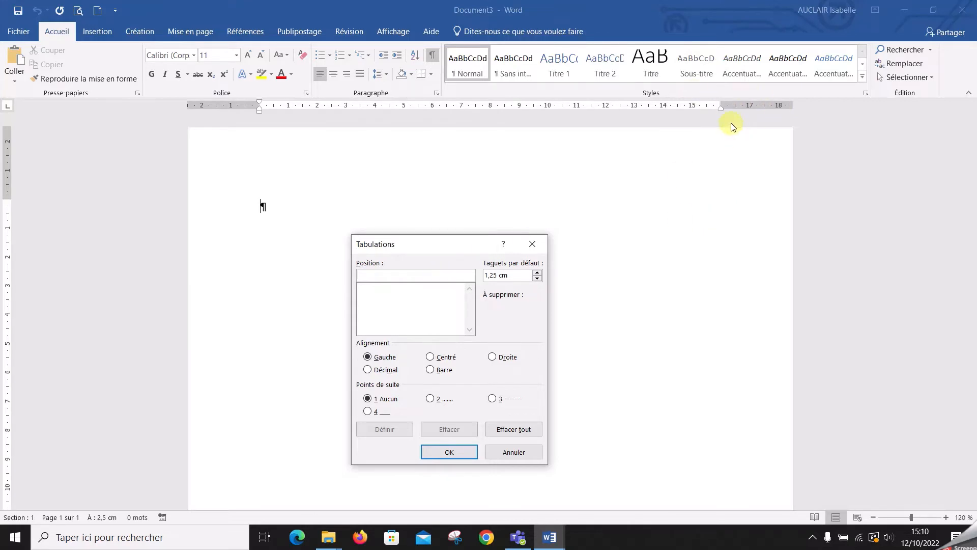
type("16")
left_click_drag(469, 237, 512, 190)
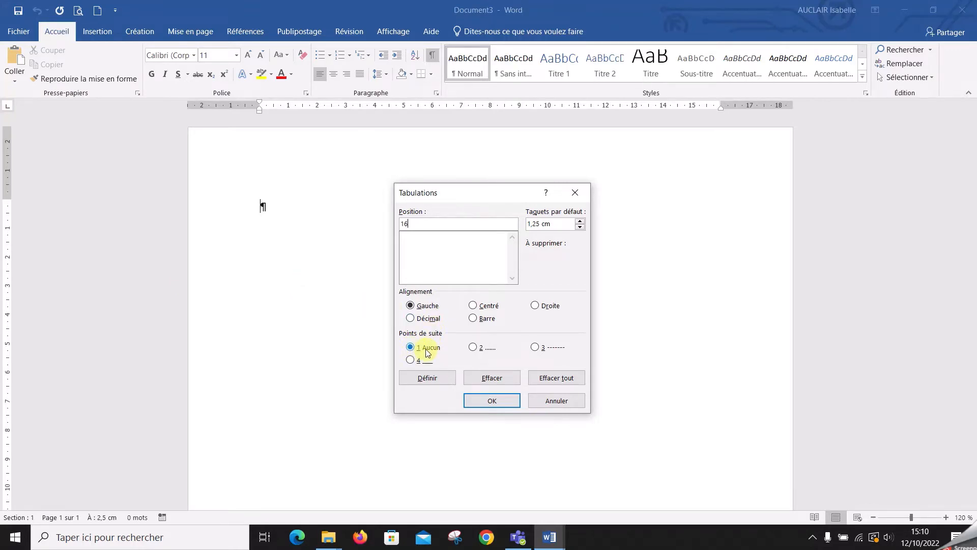
left_click(472, 349)
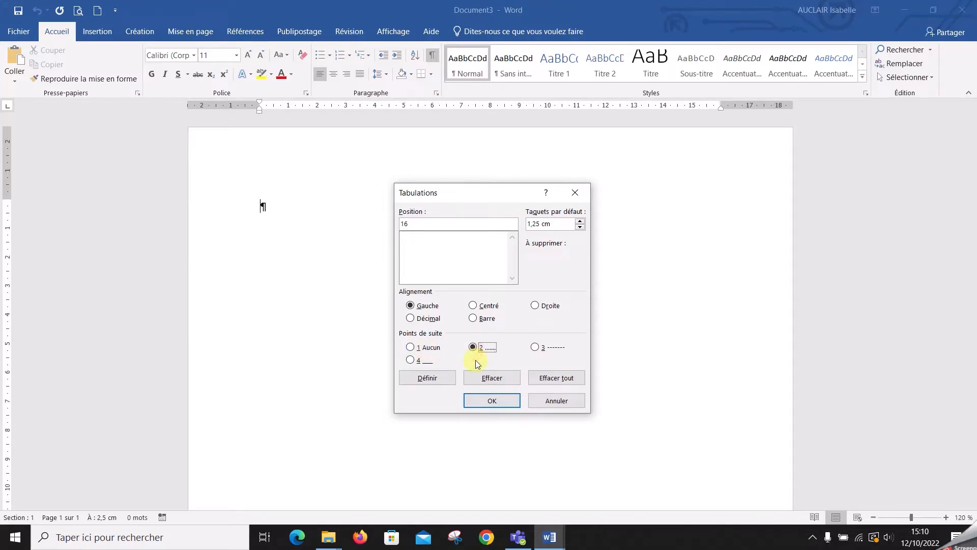
left_click(535, 348)
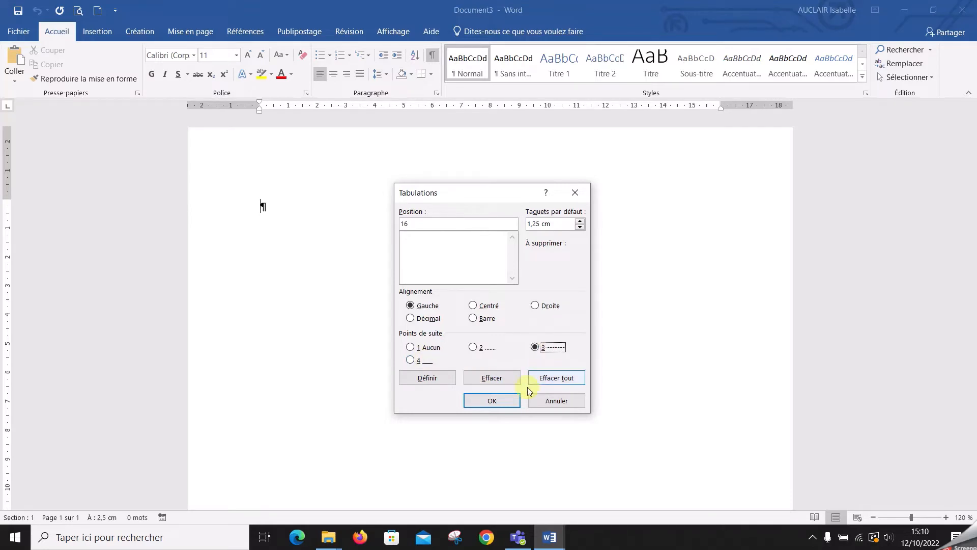
left_click(511, 402)
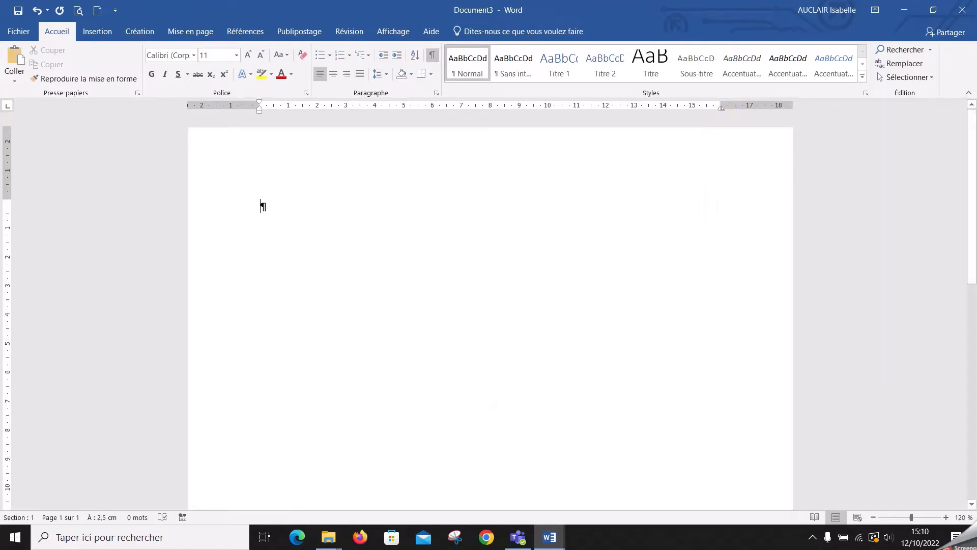
Step: Insert five full-width dashed leader lines, one per paragraph, and start a new paragraph below them
key("Tab")
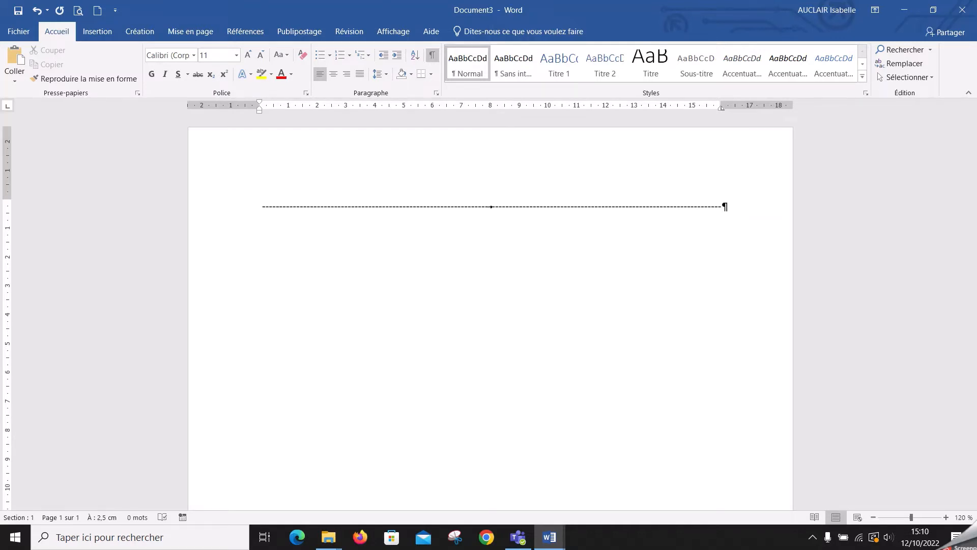
key("Return")
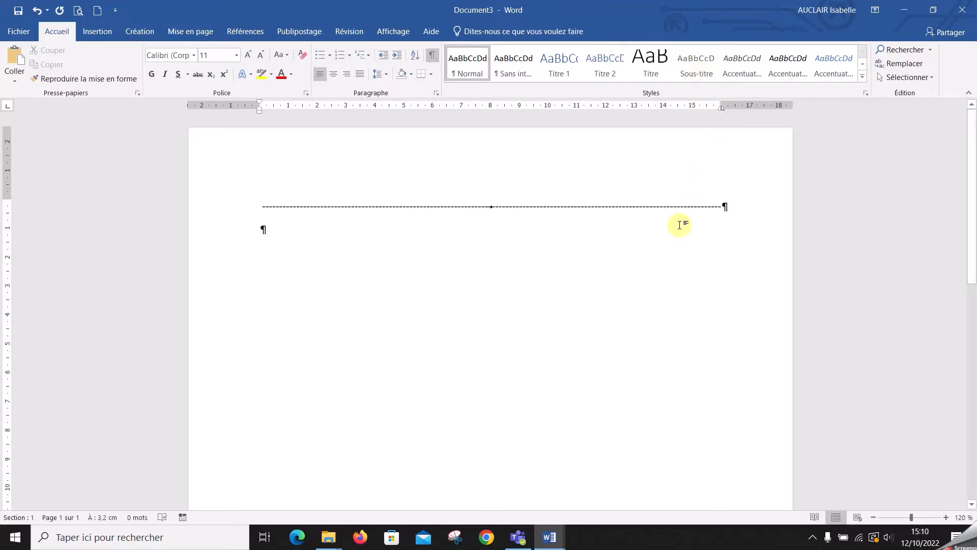
key("Tab")
key("Return")
key("Tab")
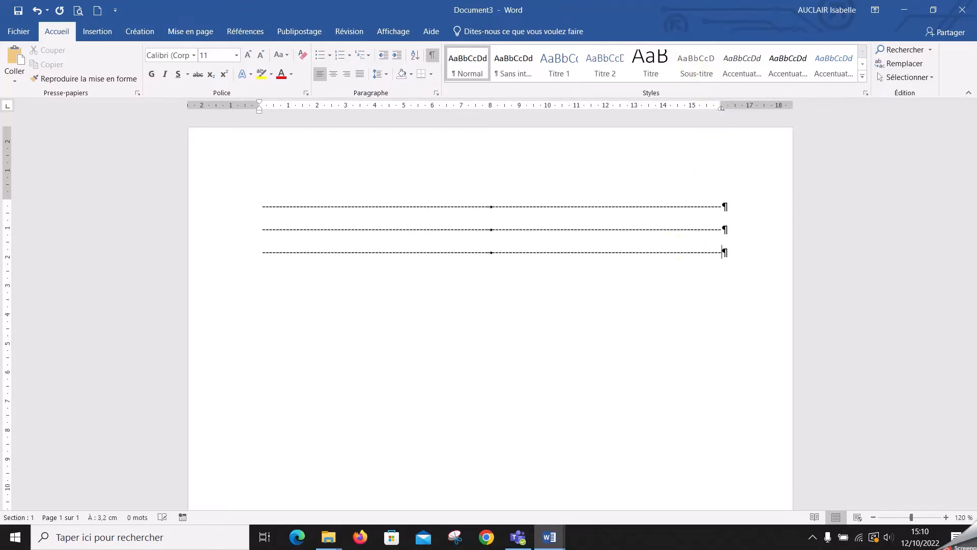
key("Return")
key("Tab")
key("Return")
key("Tab")
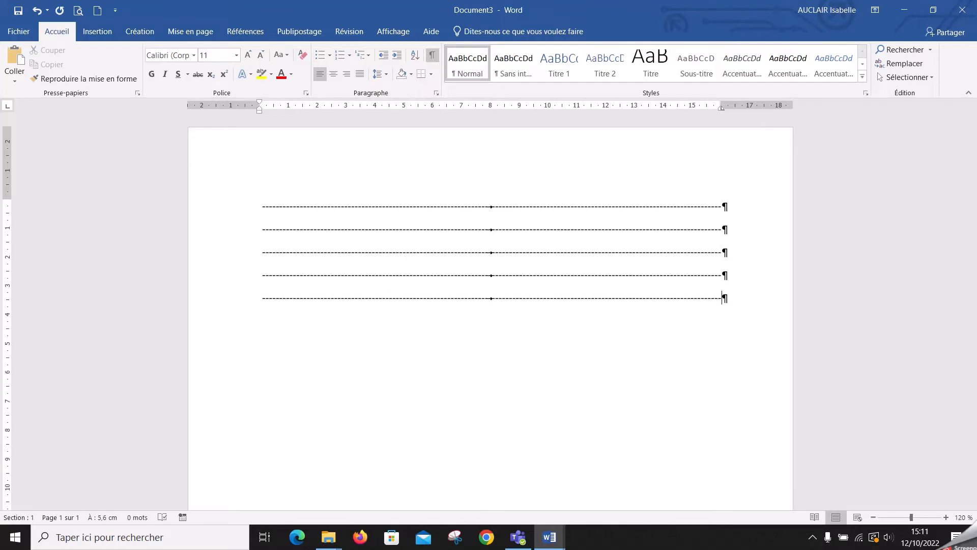
key("Return")
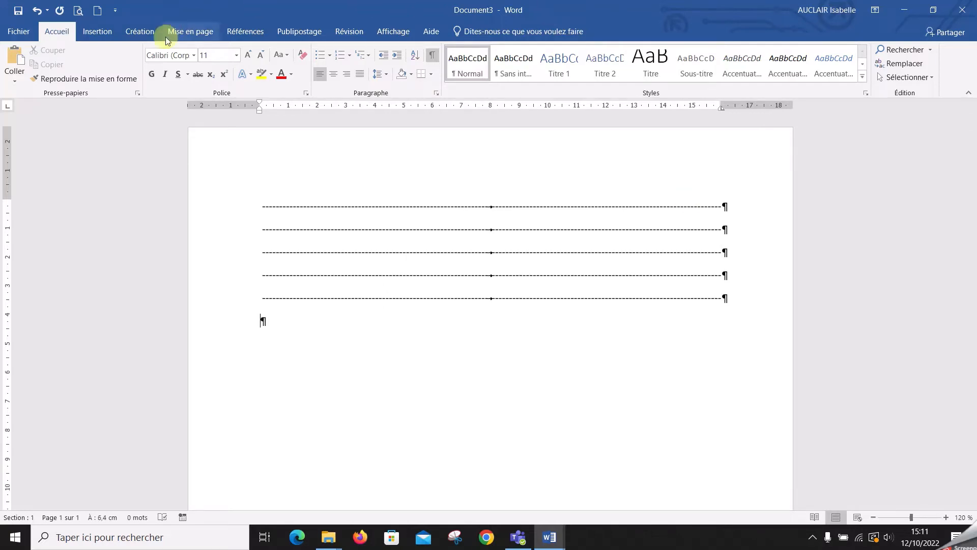
Step: Check the contact fields in the sample document "Tabulations avec points de suite" and return to Document3
mouse_move(549, 534)
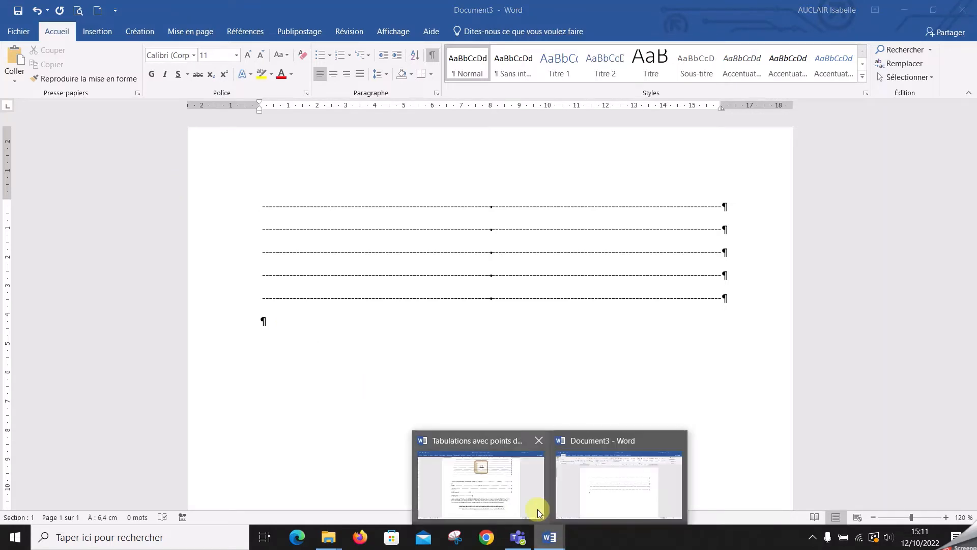
left_click(539, 511)
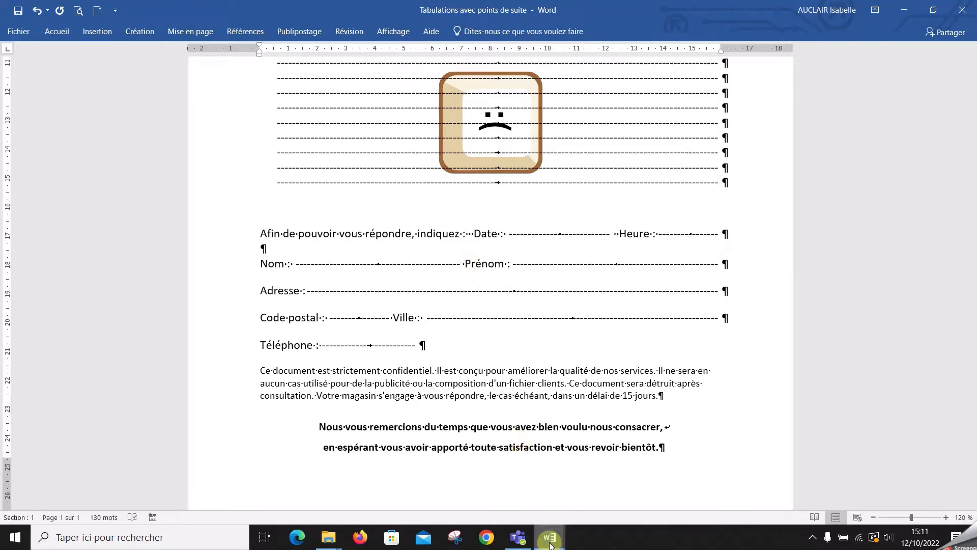
mouse_move(550, 541)
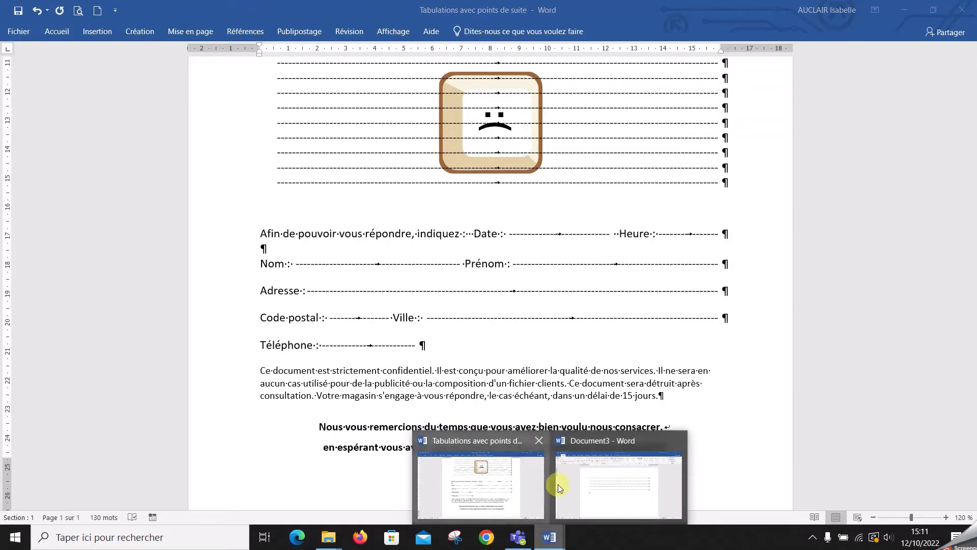
left_click(574, 481)
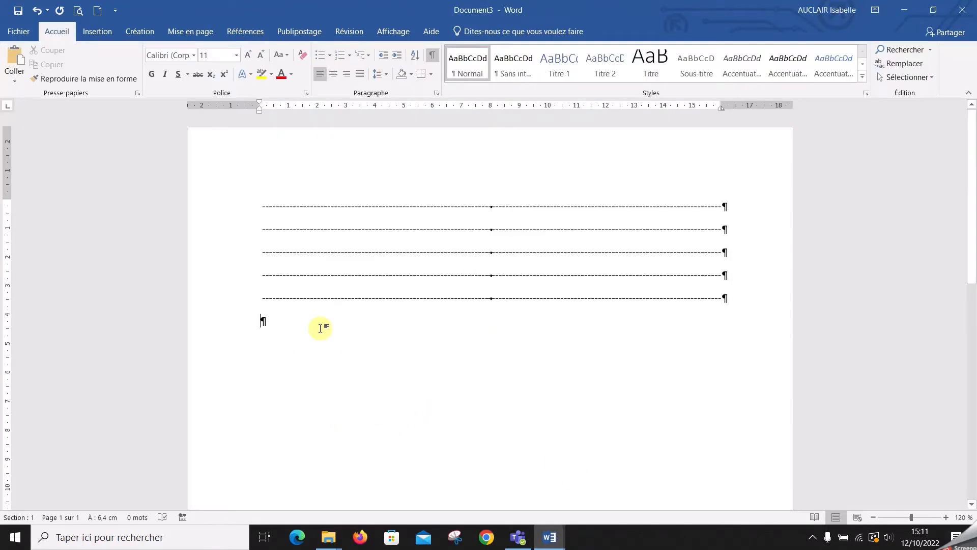
Step: Leave an empty paragraph, enter "NOM :" and add a left tab stop at 7 cm with dashed leader style 3 to that line
key("Return")
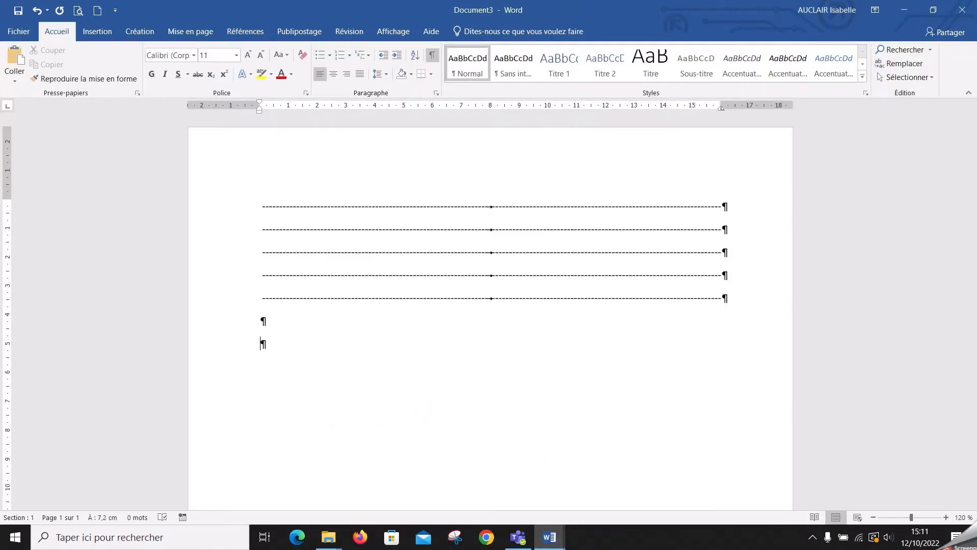
type("NOM :")
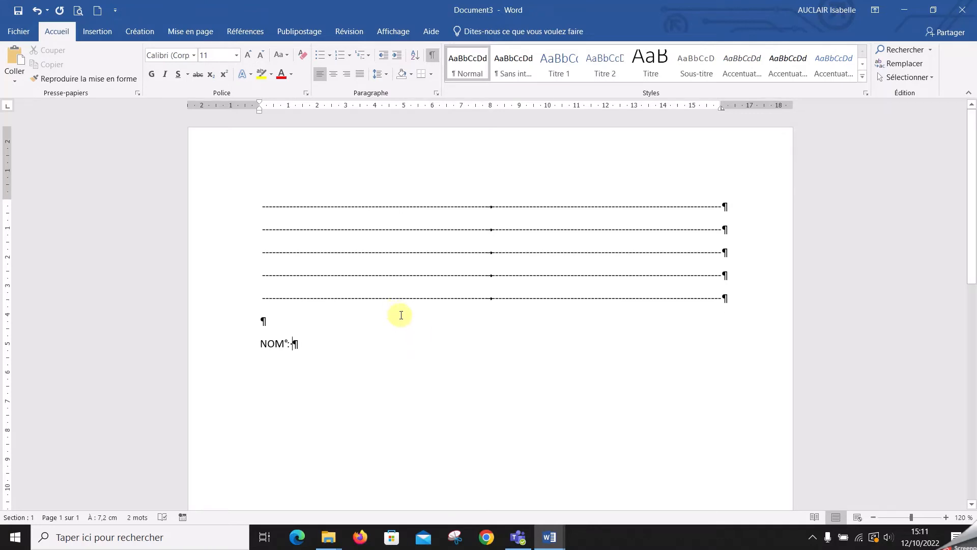
right_click(295, 343)
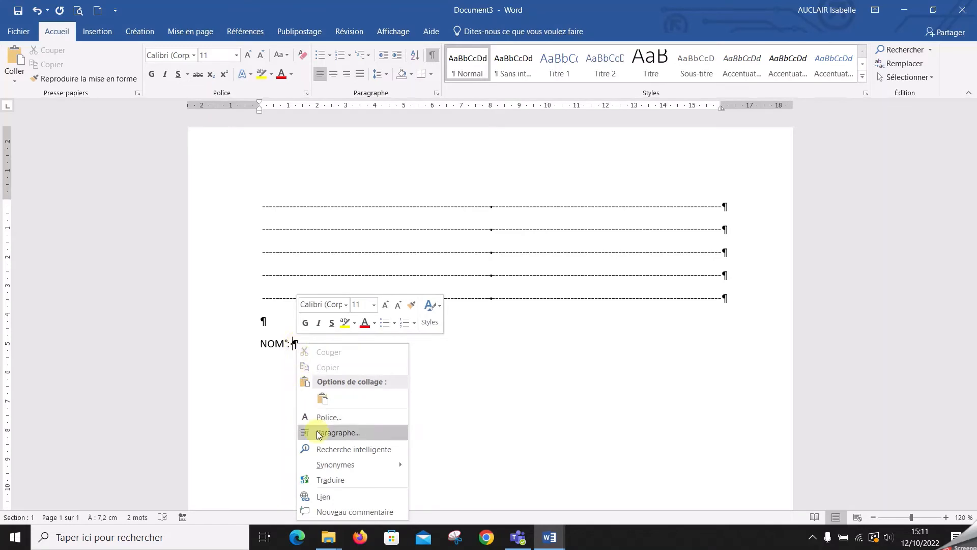
left_click(336, 432)
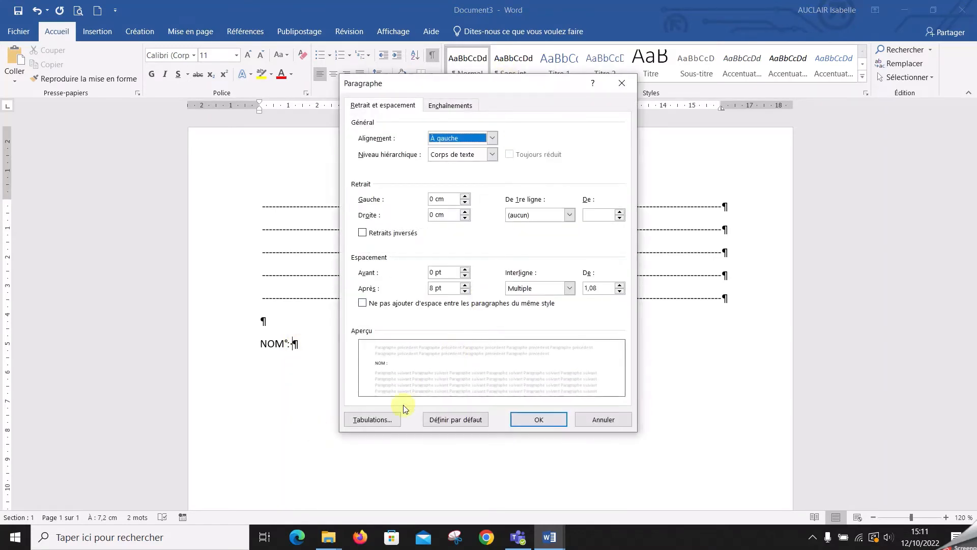
left_click(394, 418)
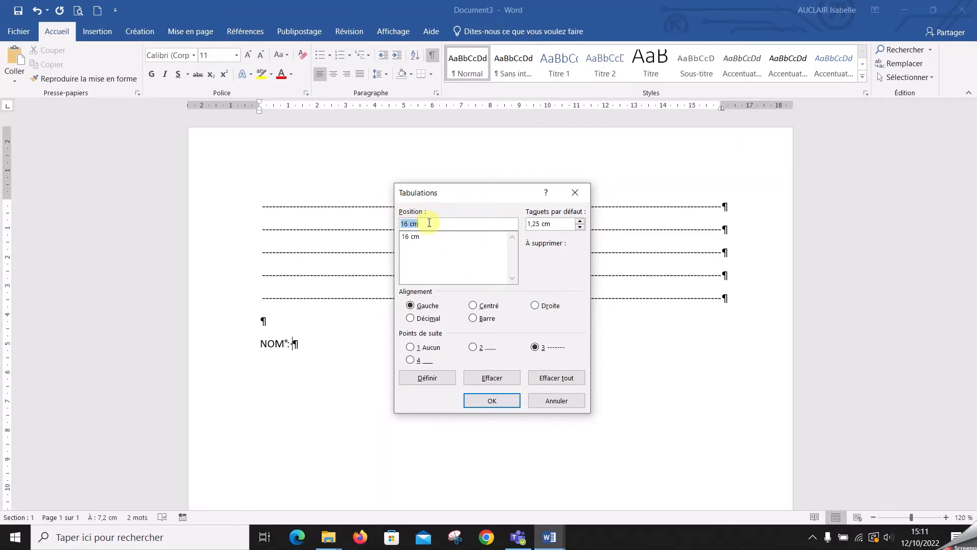
type("7")
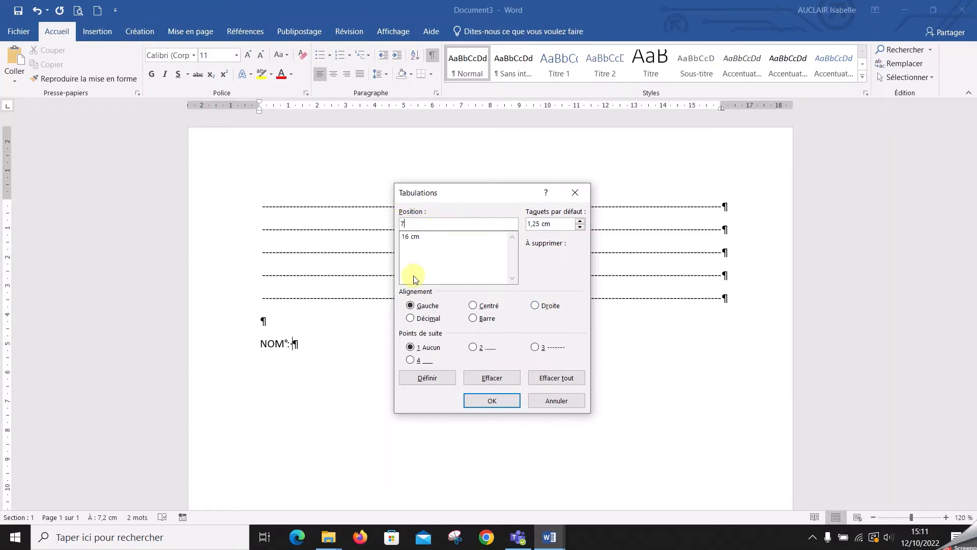
left_click(535, 349)
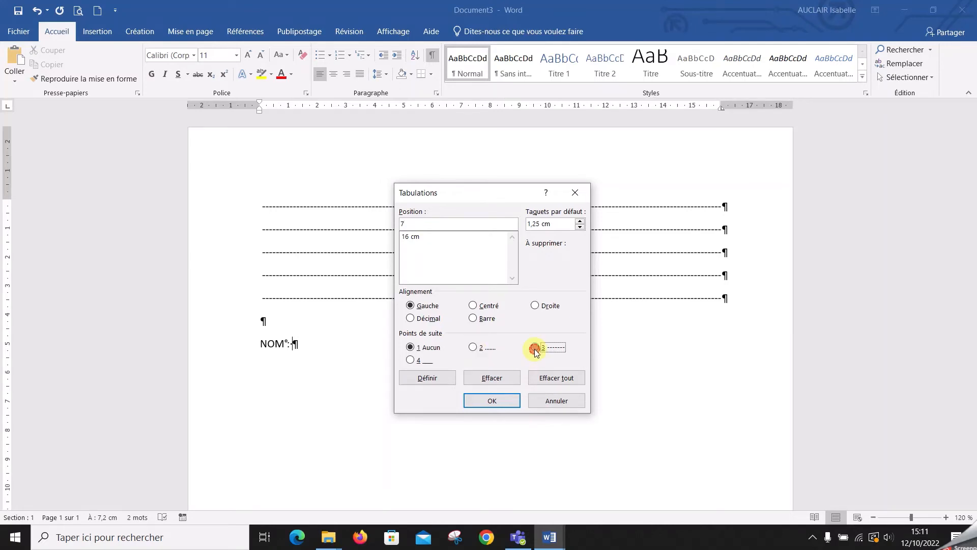
left_click(515, 401)
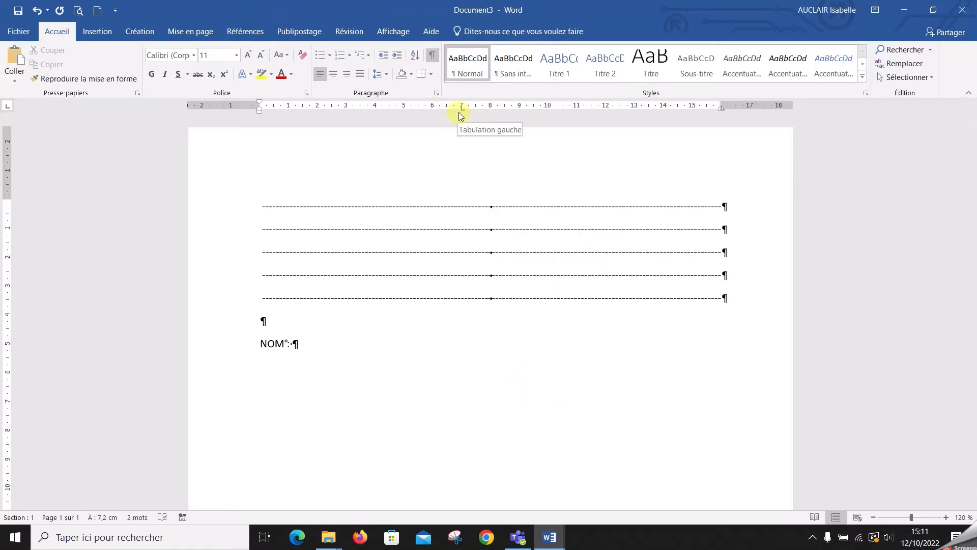
Step: Extend a dashed leader after "NOM :" to the 7 cm stop, add "PRENOM :" and run its leader to the 16 cm stop
key("Tab")
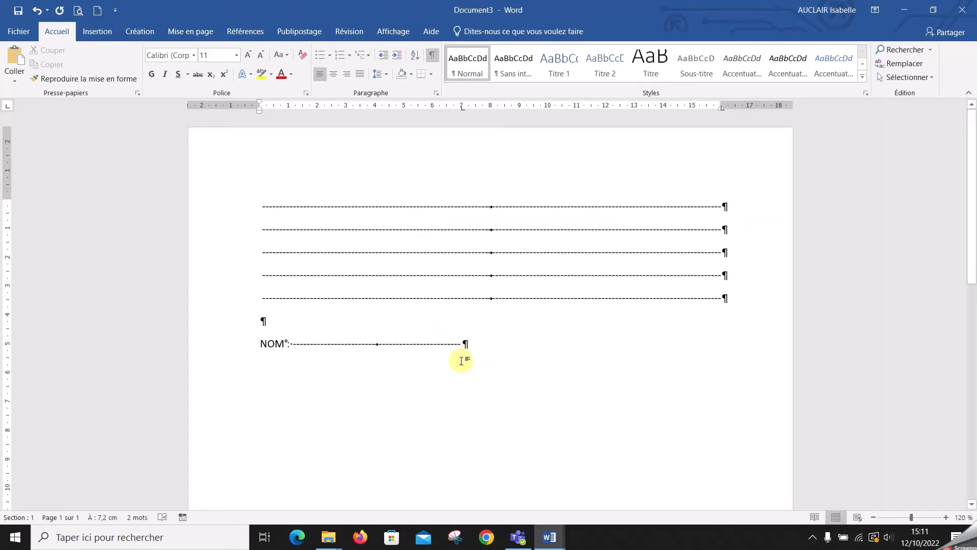
type("PRENO")
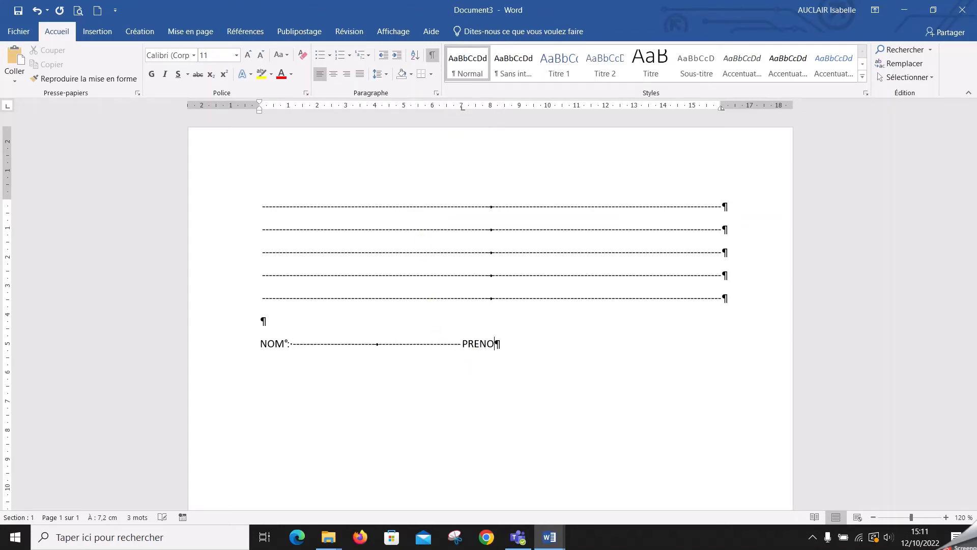
type("M°:")
key("Tab")
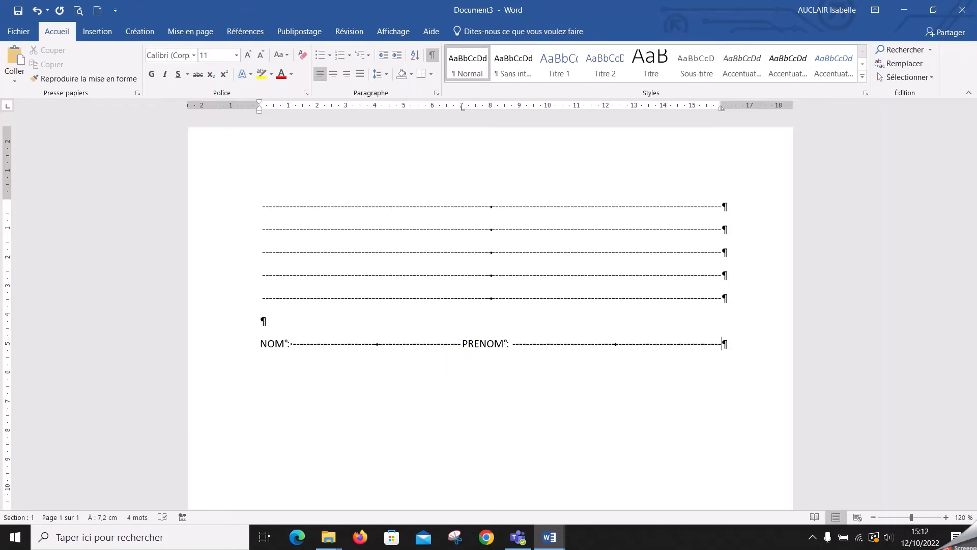
Step: Check the leader style of the 7 cm and 16 cm tab stops on the NOM / PRENOM line, leaving the settings as they are
left_click(722, 345)
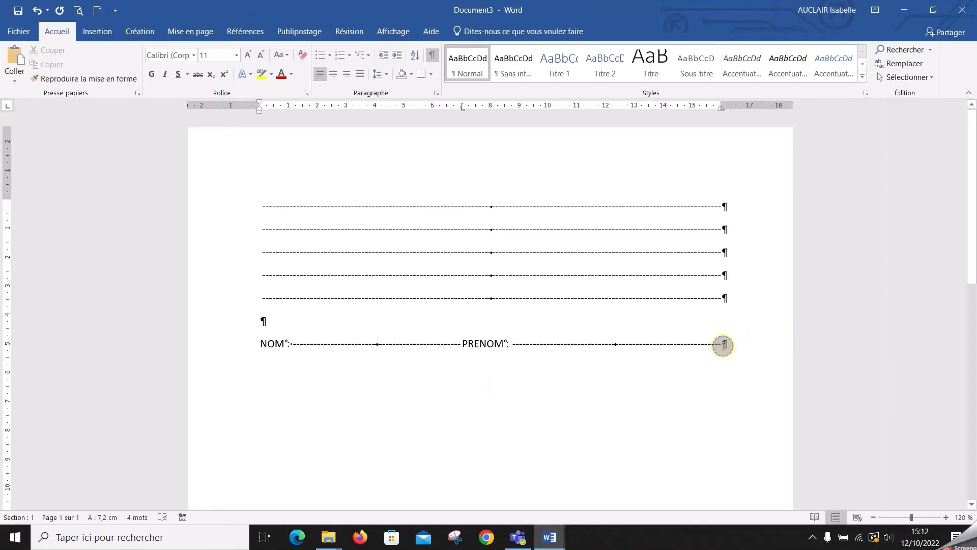
right_click(723, 345)
left_click(761, 263)
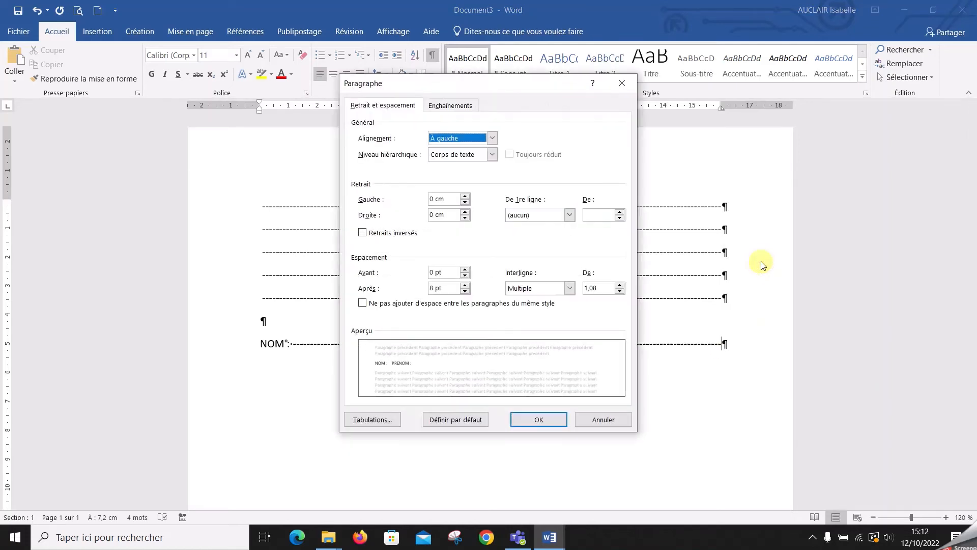
left_click(371, 419)
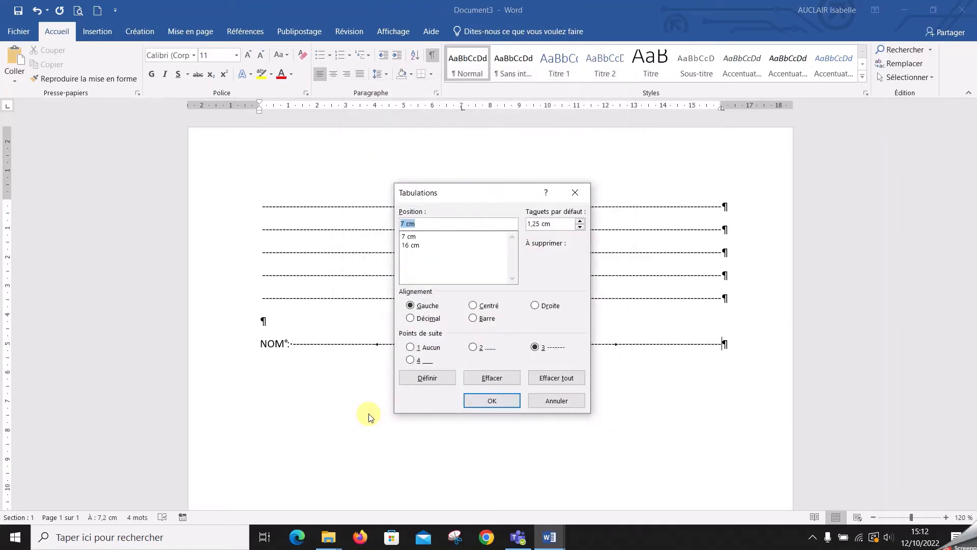
left_click(415, 238)
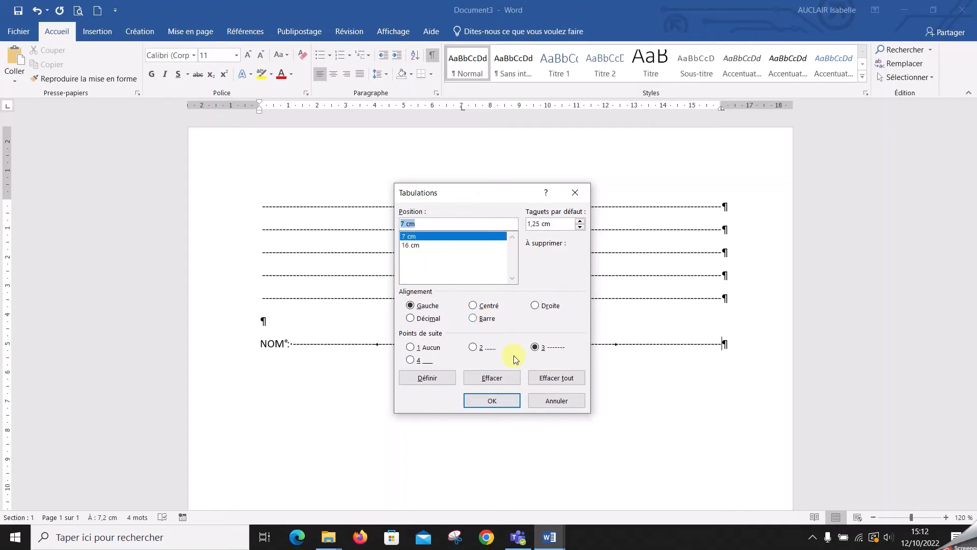
left_click(431, 245)
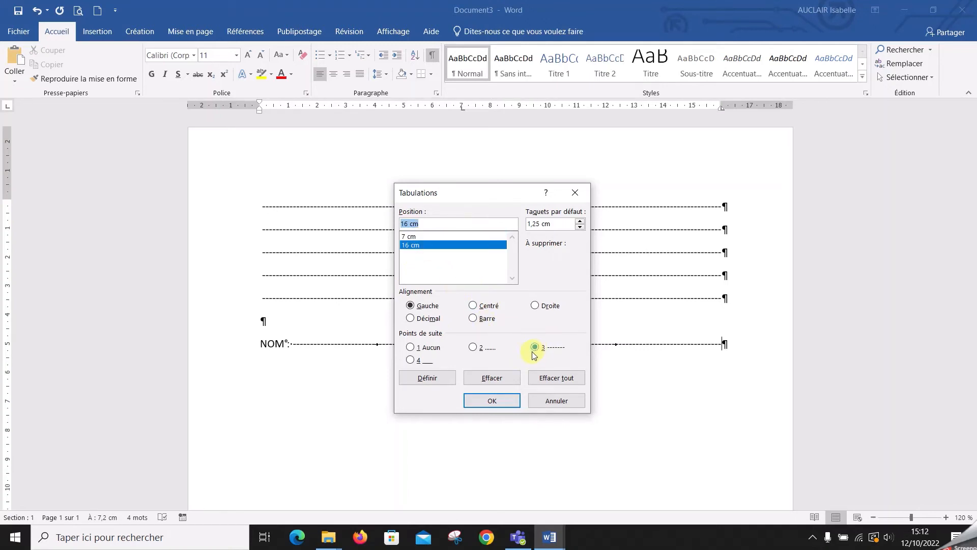
left_click(553, 400)
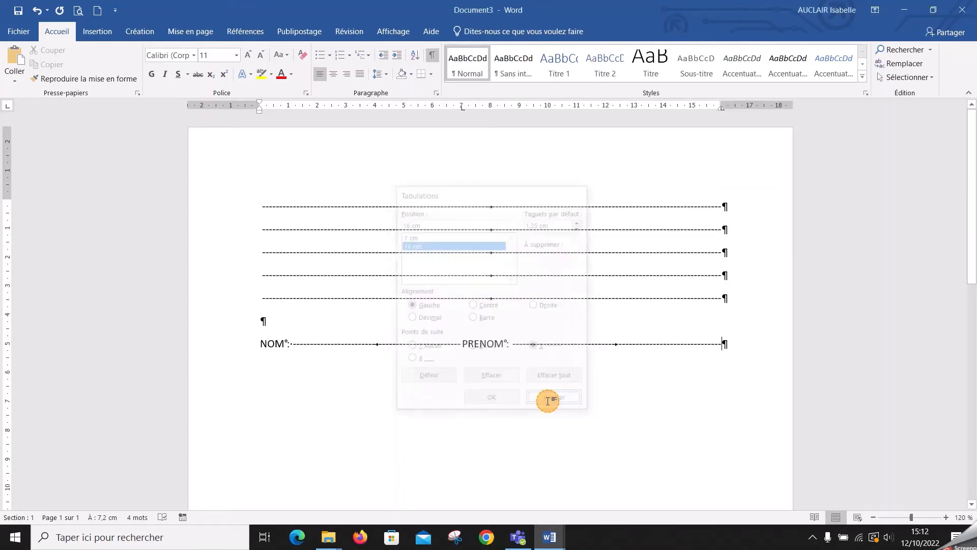
Step: Start a new paragraph below the NOM / PRENOM line and enter "ADRESSE :"
left_click(734, 345)
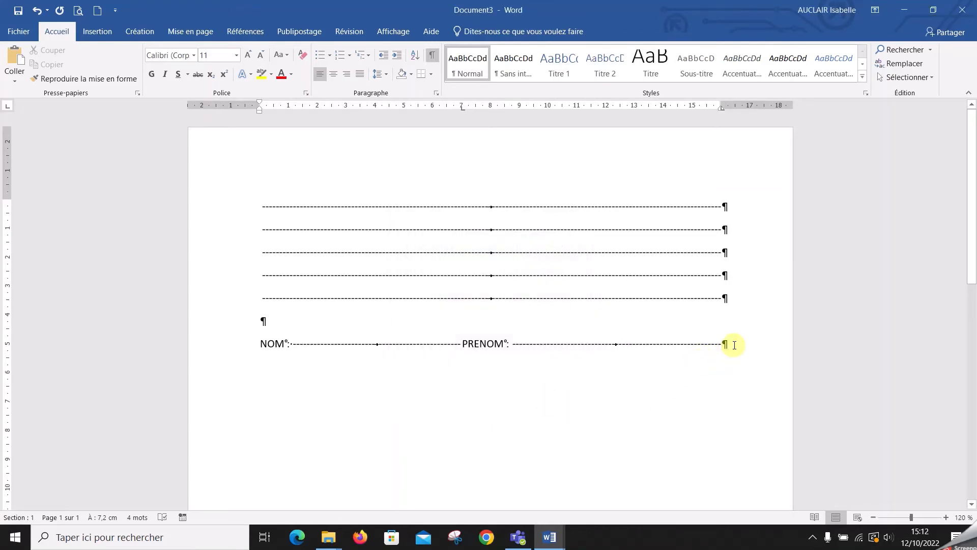
key("Return")
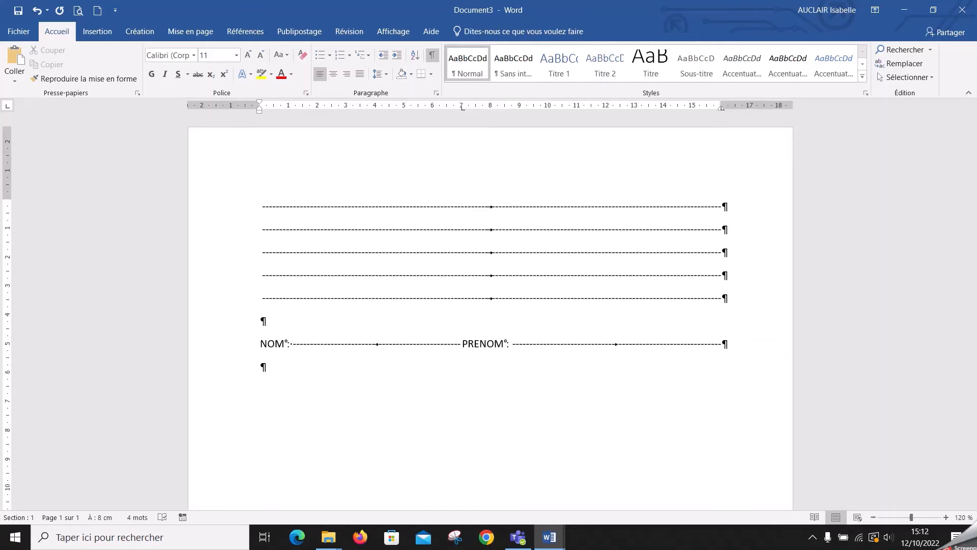
type("ADRESSE :")
Step: Try running dashed leaders after "ADRESSE :" to the 7 cm and 16 cm stops, and delete both tabs
key("Tab")
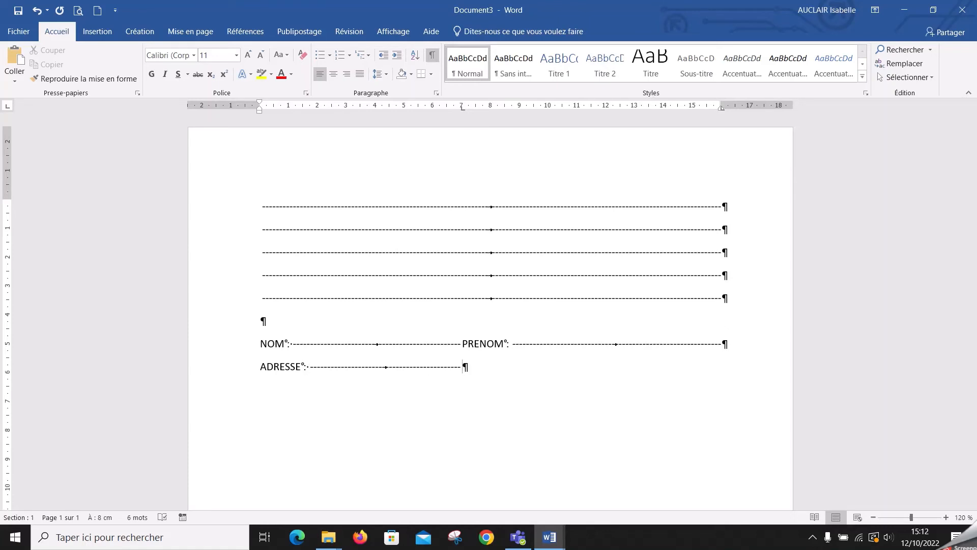
key("Tab")
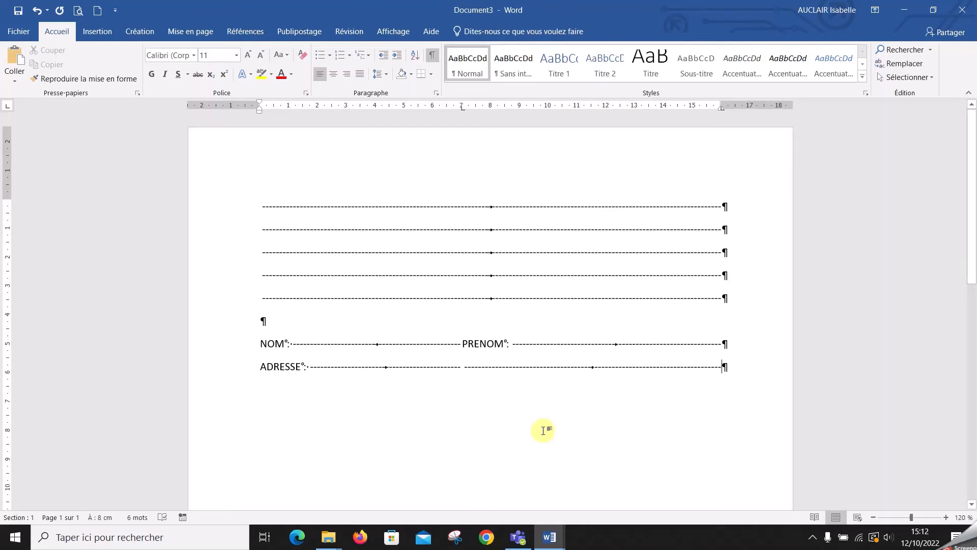
key("BackSpace")
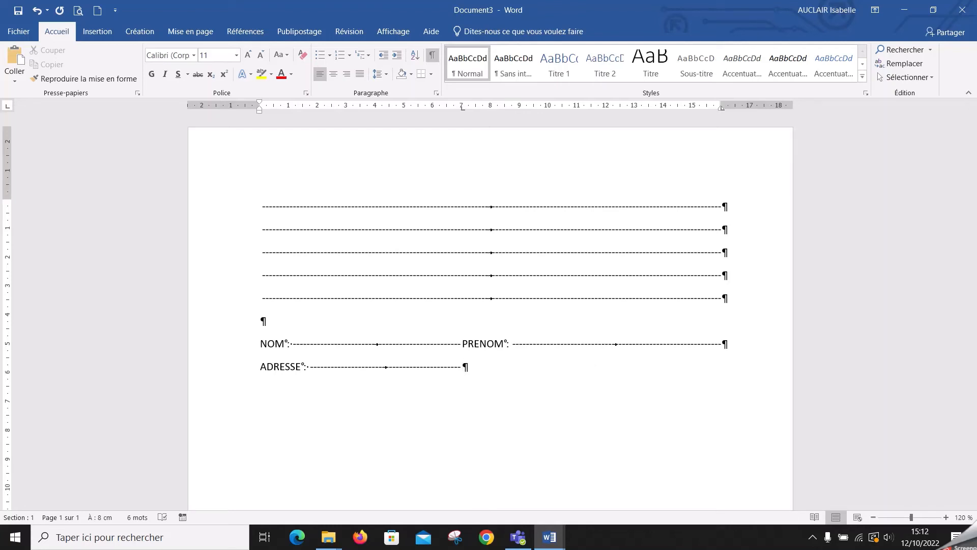
key("BackSpace")
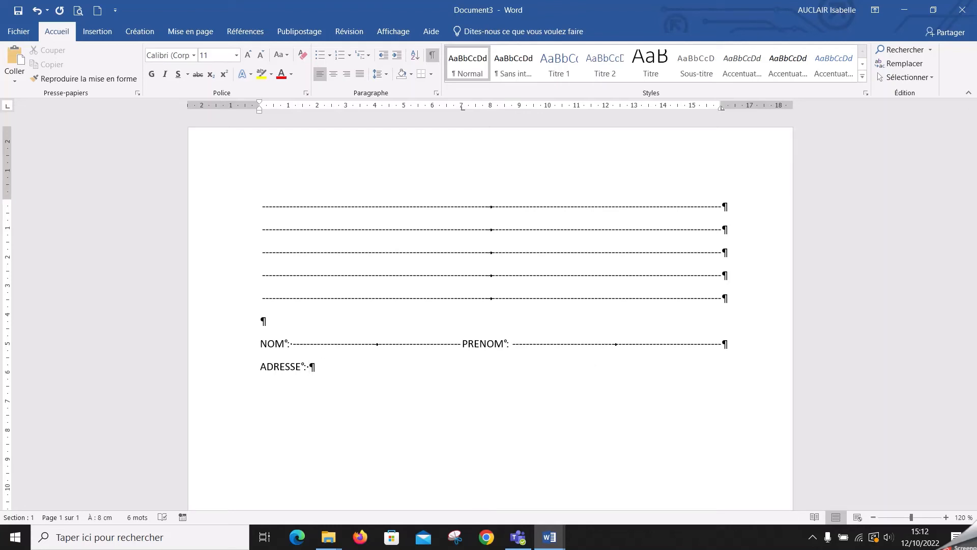
Step: Try removing the 7 cm tab stop on the ruler and running one leader after "ADRESSE :", and undo both changes
left_click(461, 111)
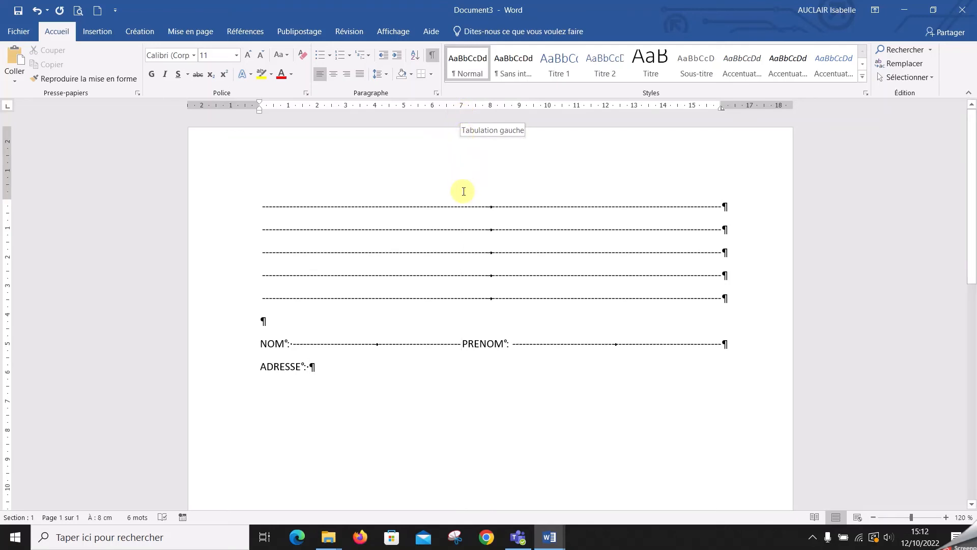
key("Tab")
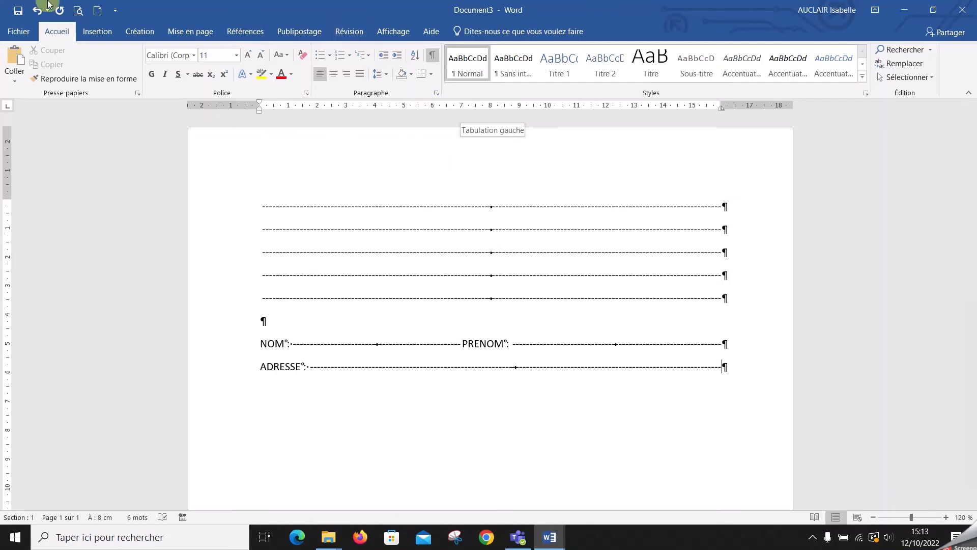
left_click(35, 10)
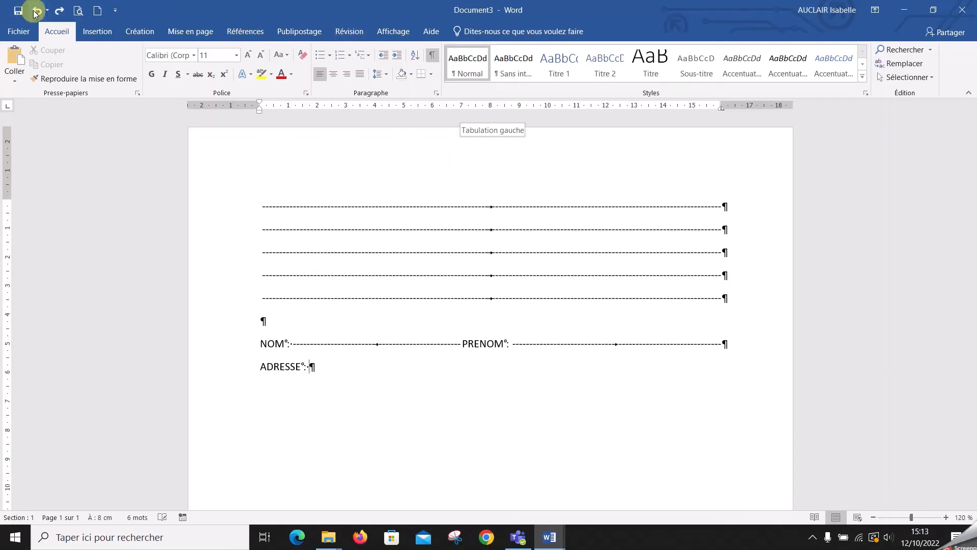
Step: Clear the 7 cm tab stop from the ADRESSE line's tab settings and run a single dashed leader to the 16 cm stop
left_click(311, 365)
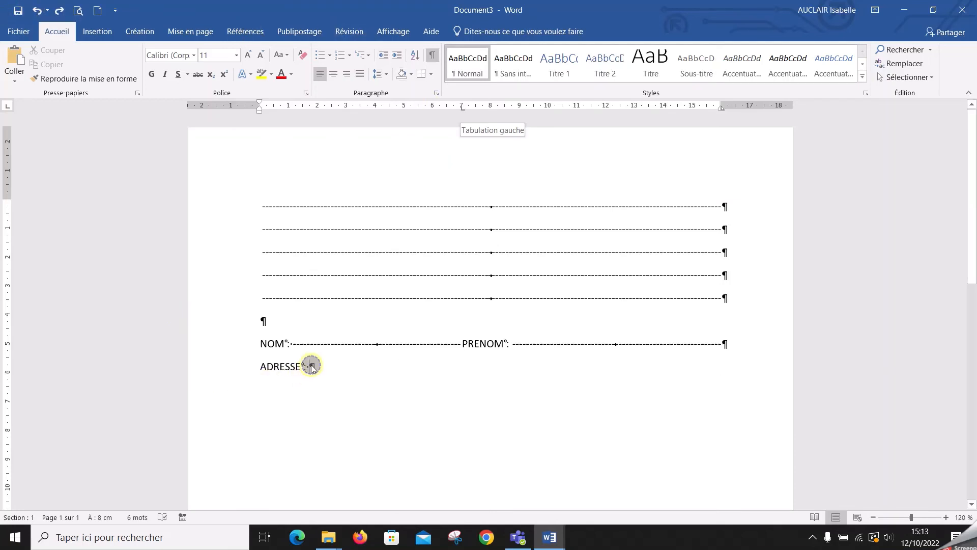
right_click(311, 366)
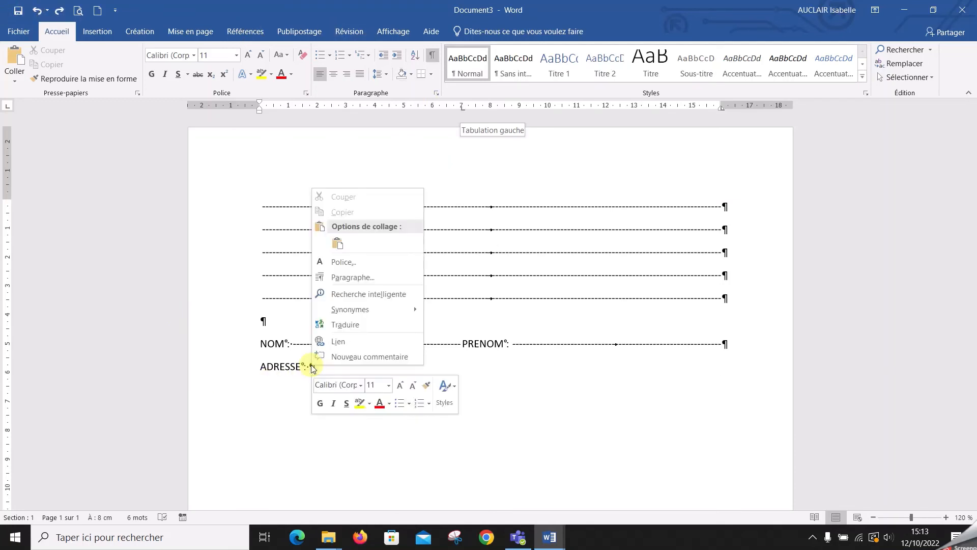
left_click(351, 277)
left_click(360, 419)
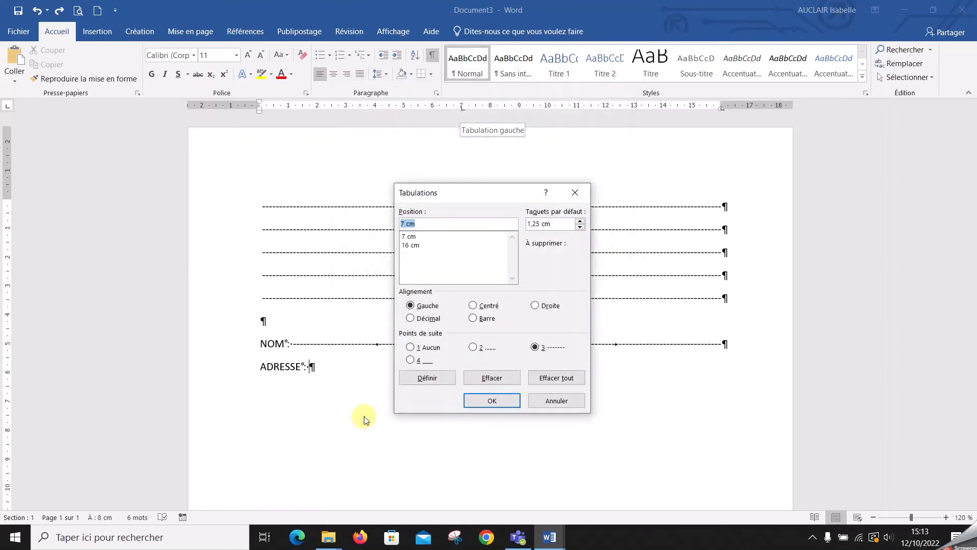
left_click(413, 237)
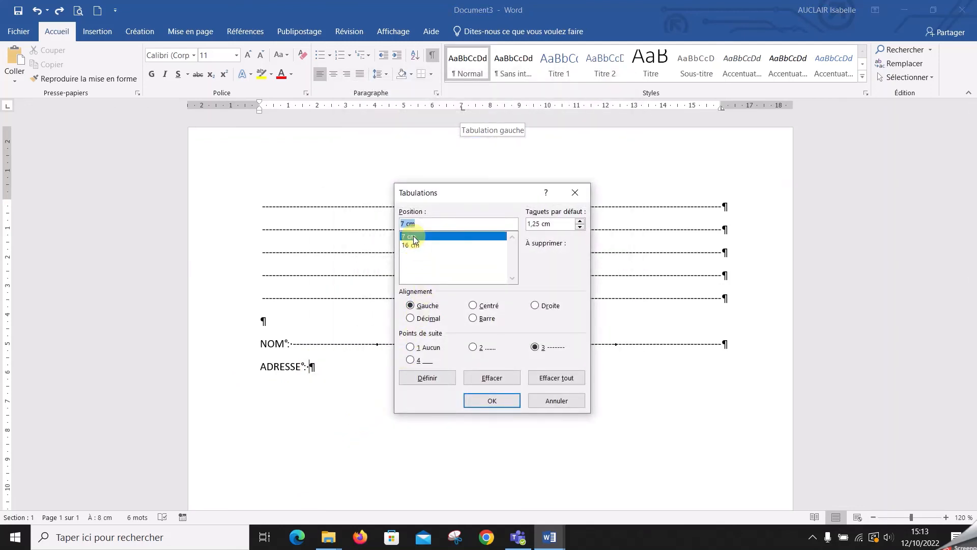
left_click(502, 377)
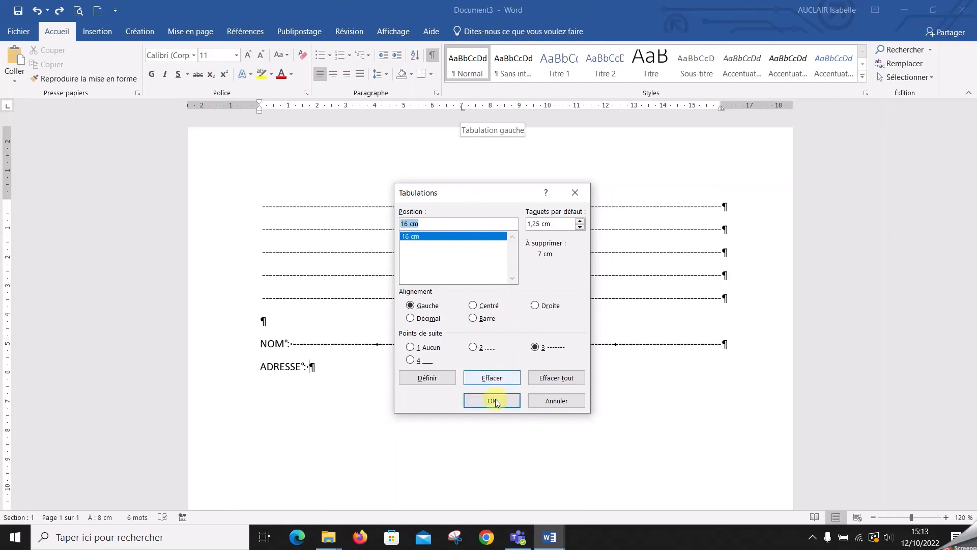
left_click(504, 401)
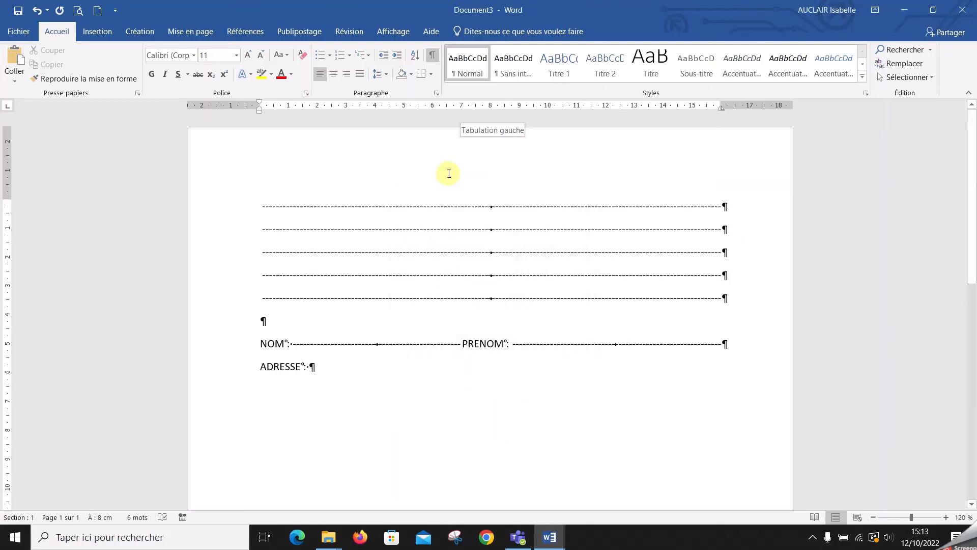
key("Tab")
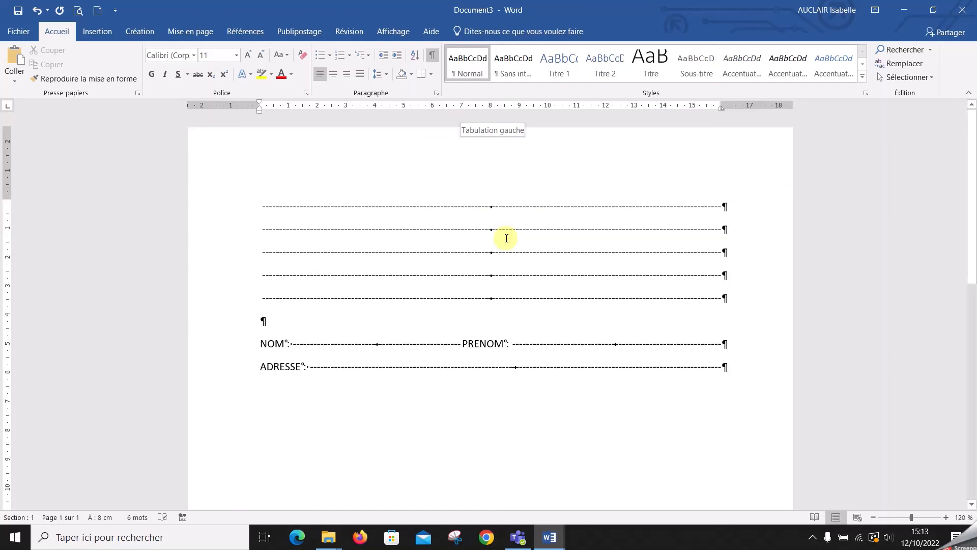